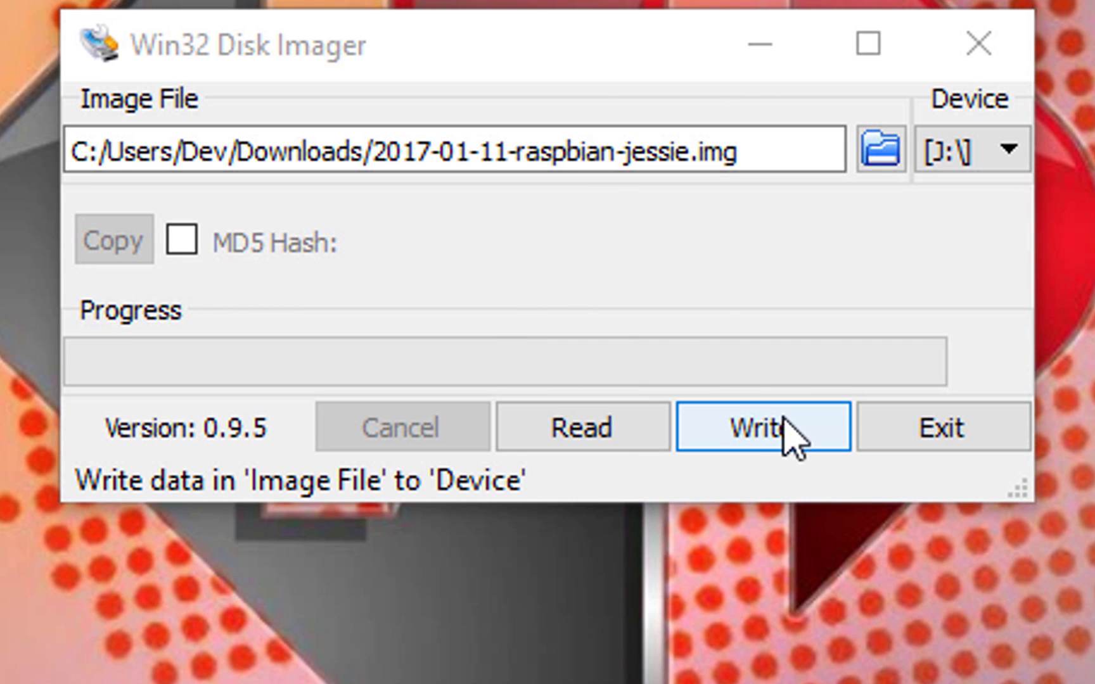
# Write the 2017-01-11 raspbian-jessie image to drive J:, confirming the overwrite
pyautogui.click(820, 444)
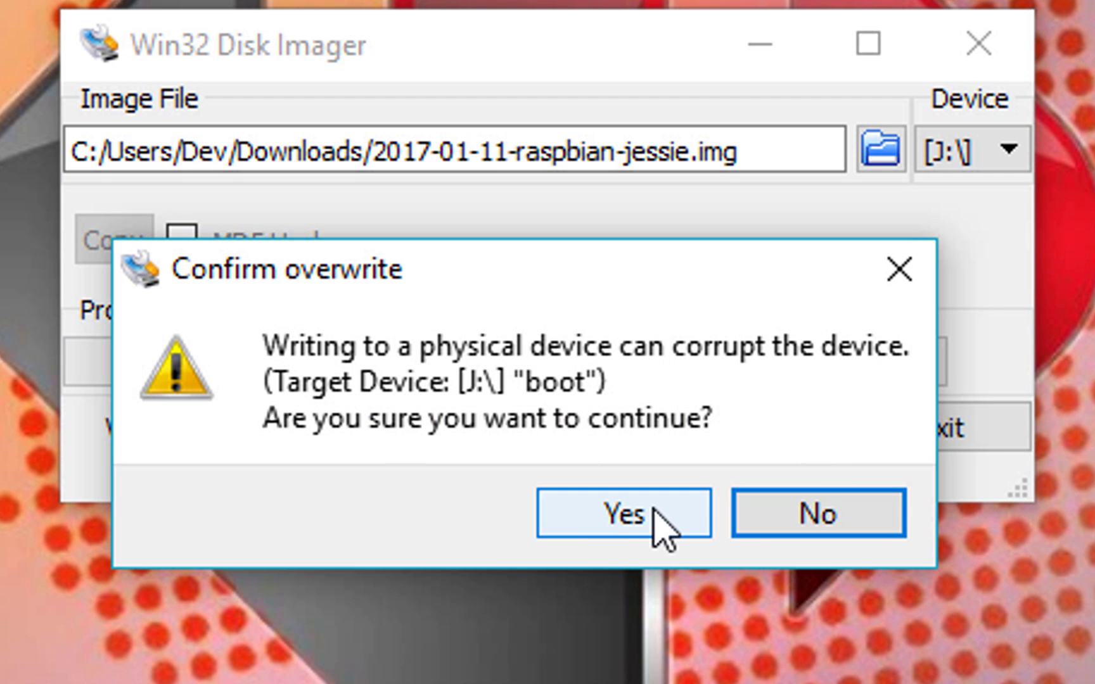
pyautogui.click(663, 526)
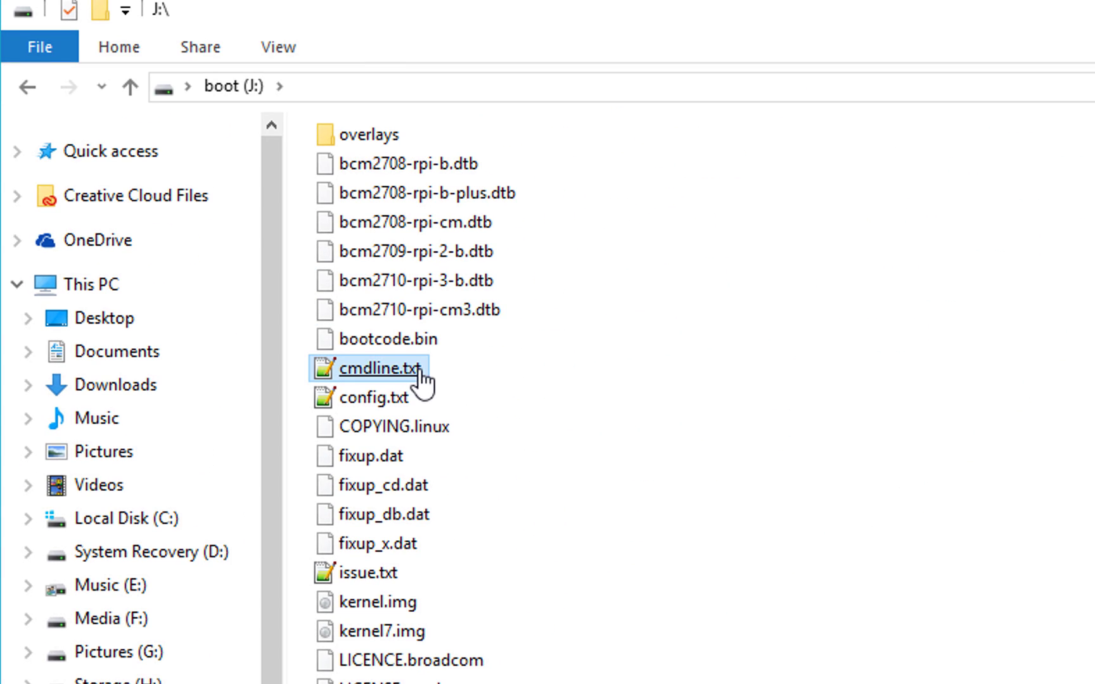
# Append 'modules-load=dwc2,g_ether' after rootwait in cmdline.txt and add 'dtoverlay=dwc2' on config.txt line 57
pyautogui.doubleClick(447, 335)
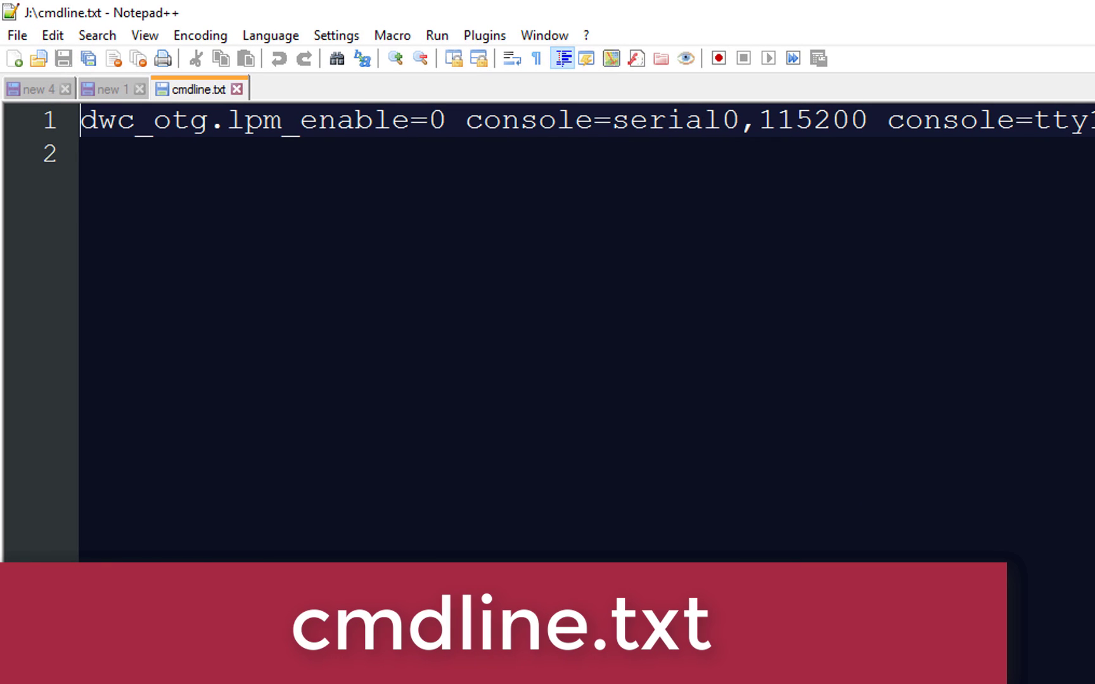
pyautogui.hscroll(3, 877, 473)
pyautogui.hscroll(3, 1033, 192)
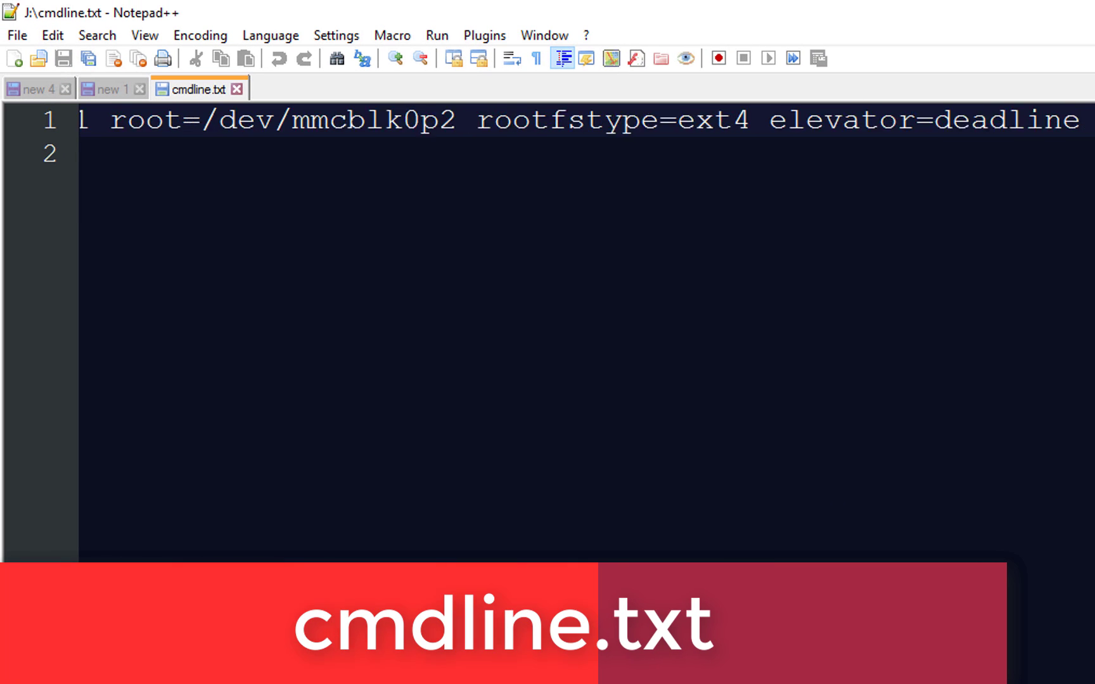
pyautogui.hscroll(3, 1033, 192)
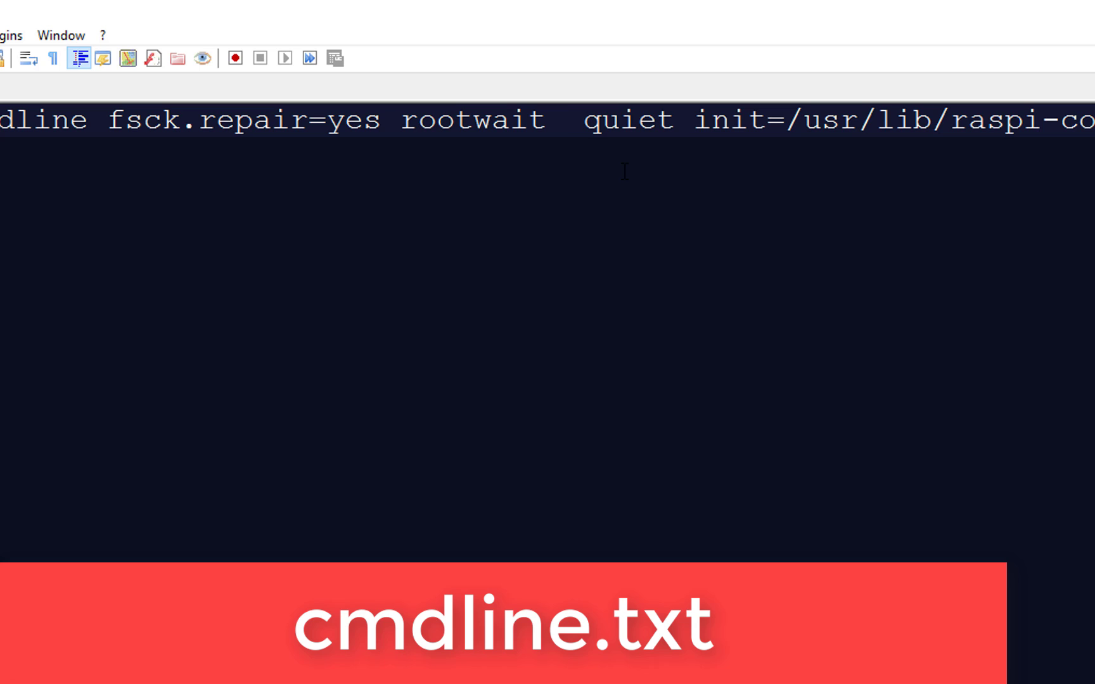
pyautogui.write('modules-load=dwc2,g_ether')
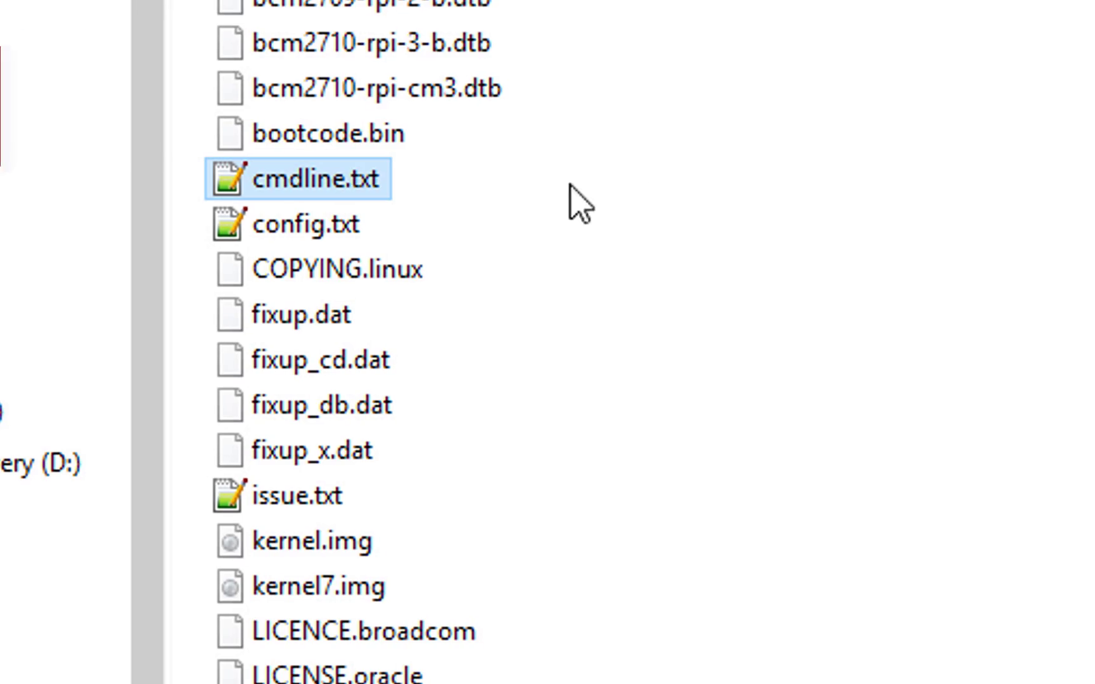
pyautogui.doubleClick(346, 229)
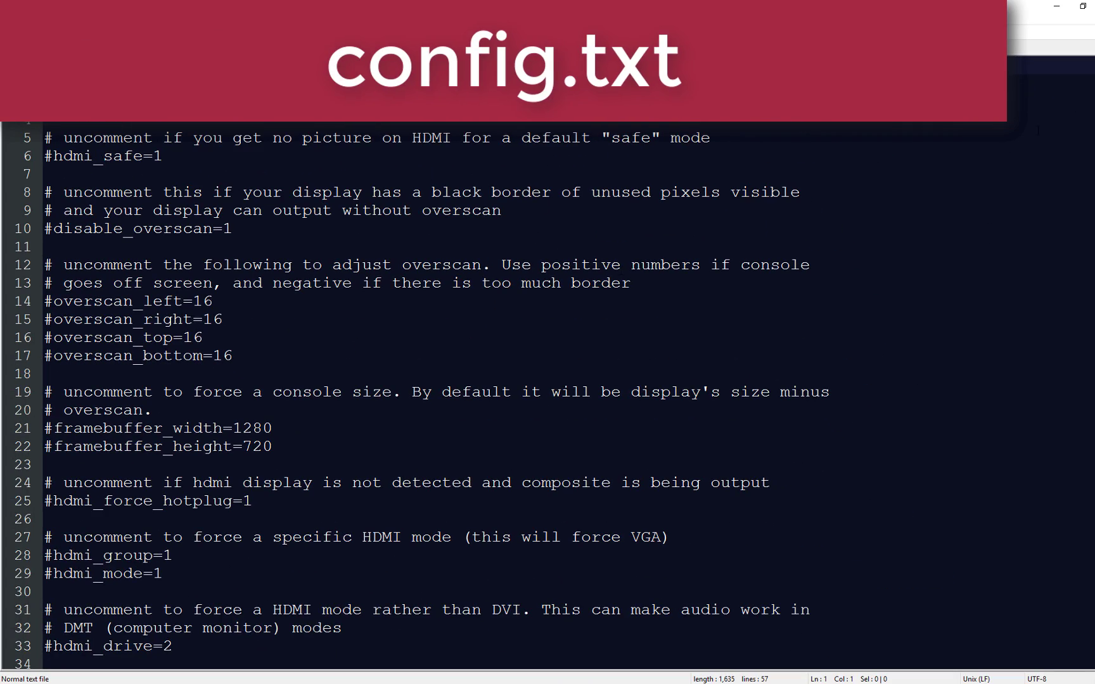
pyautogui.scroll(-8, 964, 489)
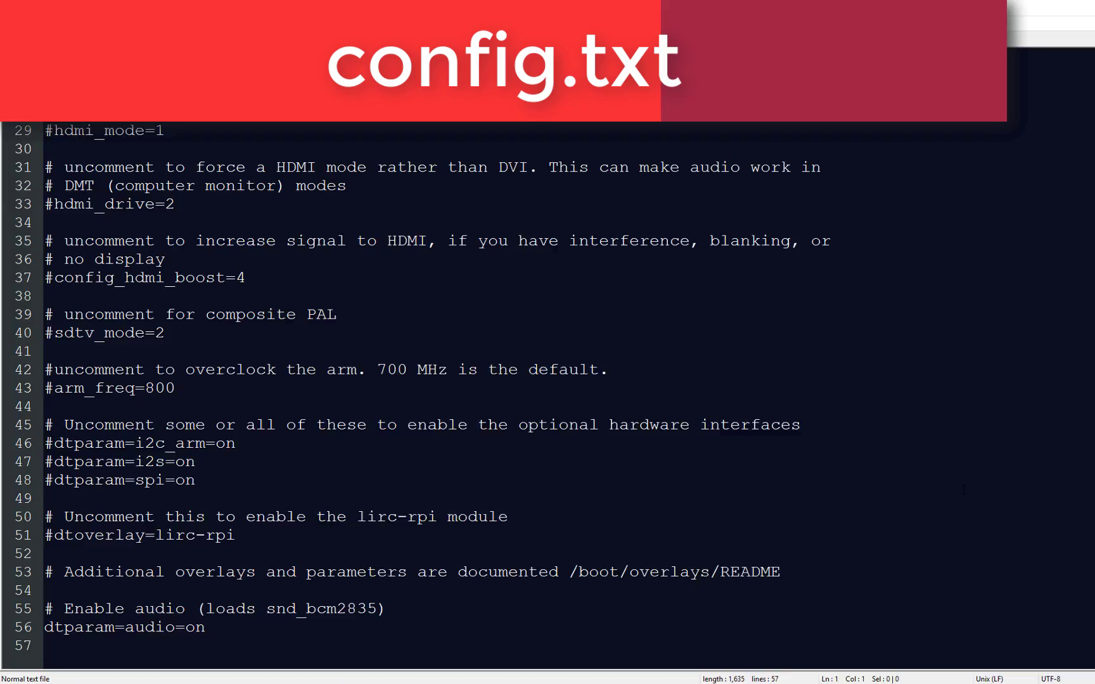
pyautogui.click(122, 647)
pyautogui.write('dtoverlay=dwc2')
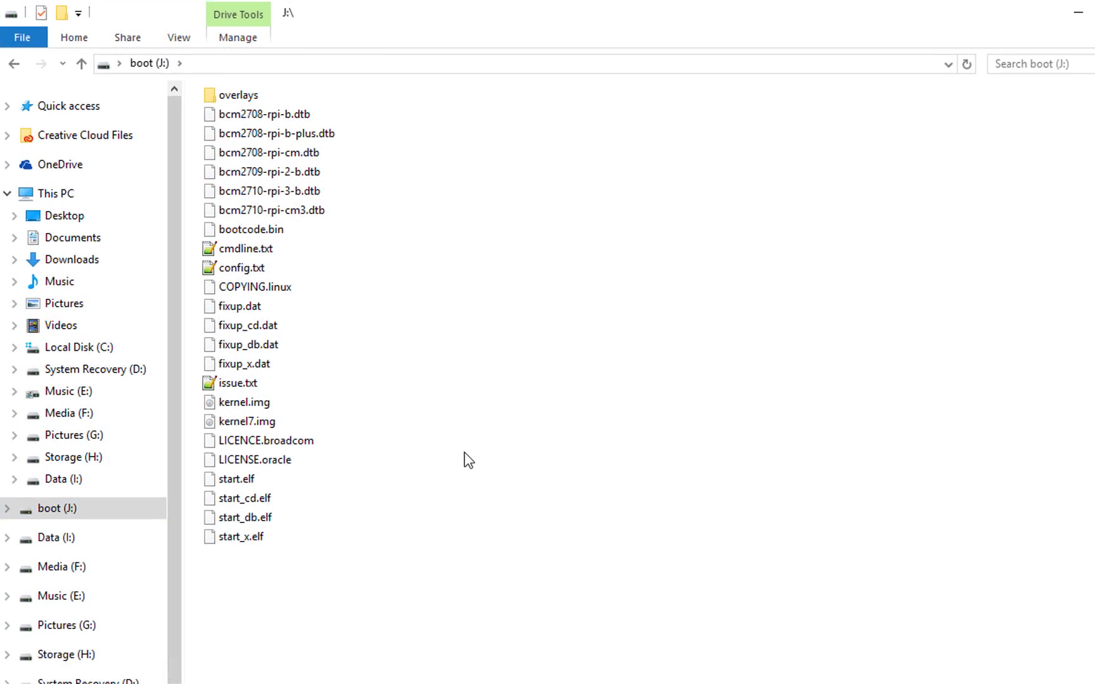
# Create an empty file 'ssh' with no extension on boot (J:), then eject the drive
pyautogui.rightClick(465, 456)
pyautogui.moveTo(257, 421)
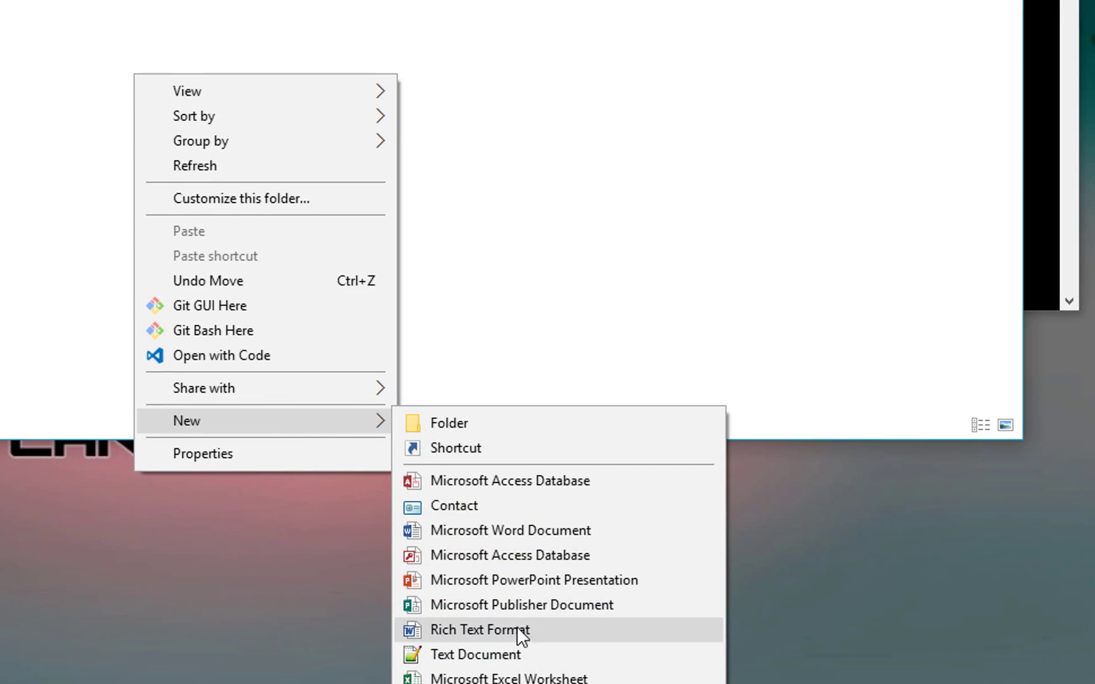
pyautogui.click(475, 655)
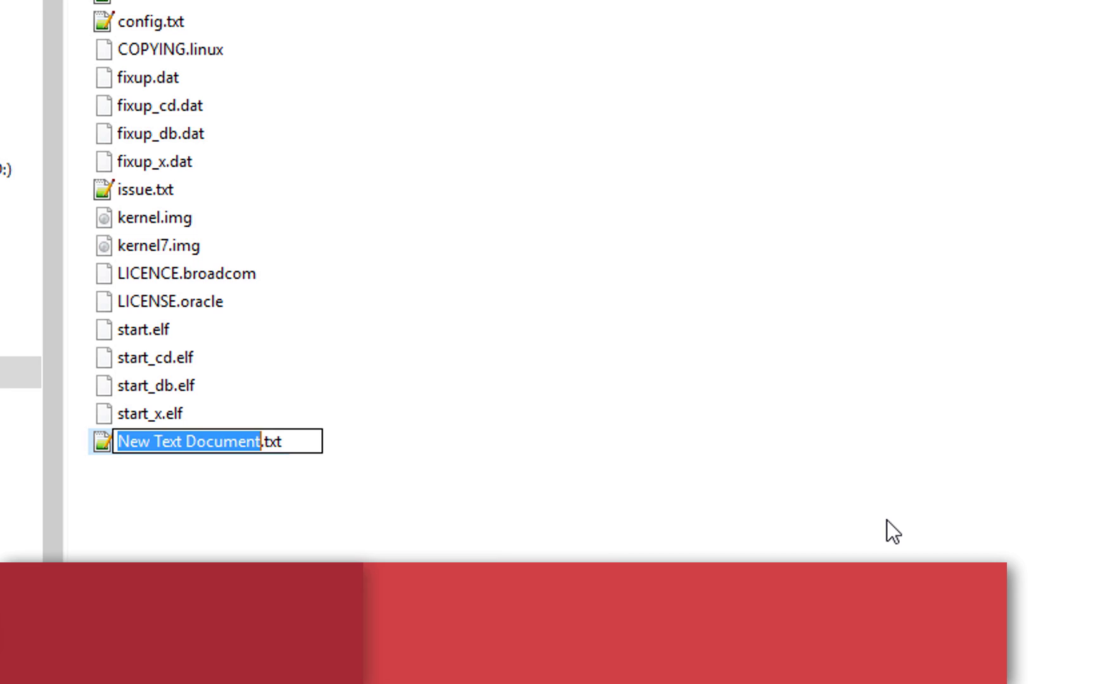
pyautogui.hotkey('ctrl', 'a')
pyautogui.write('ssh')
pyautogui.press('Return')
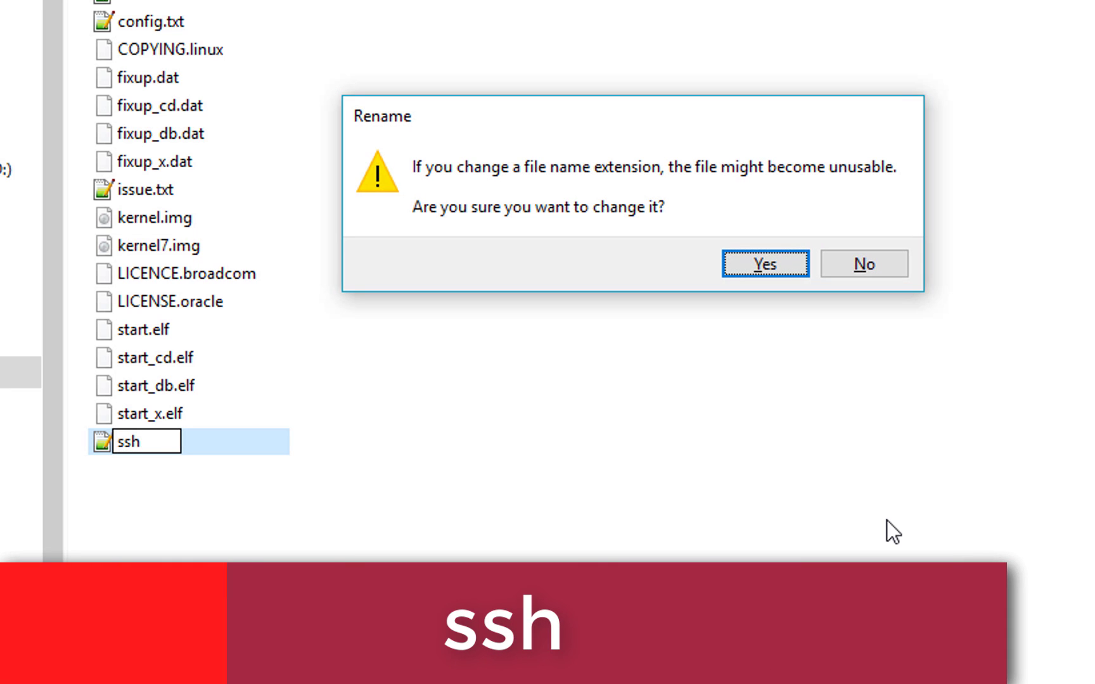
pyautogui.press('Return')
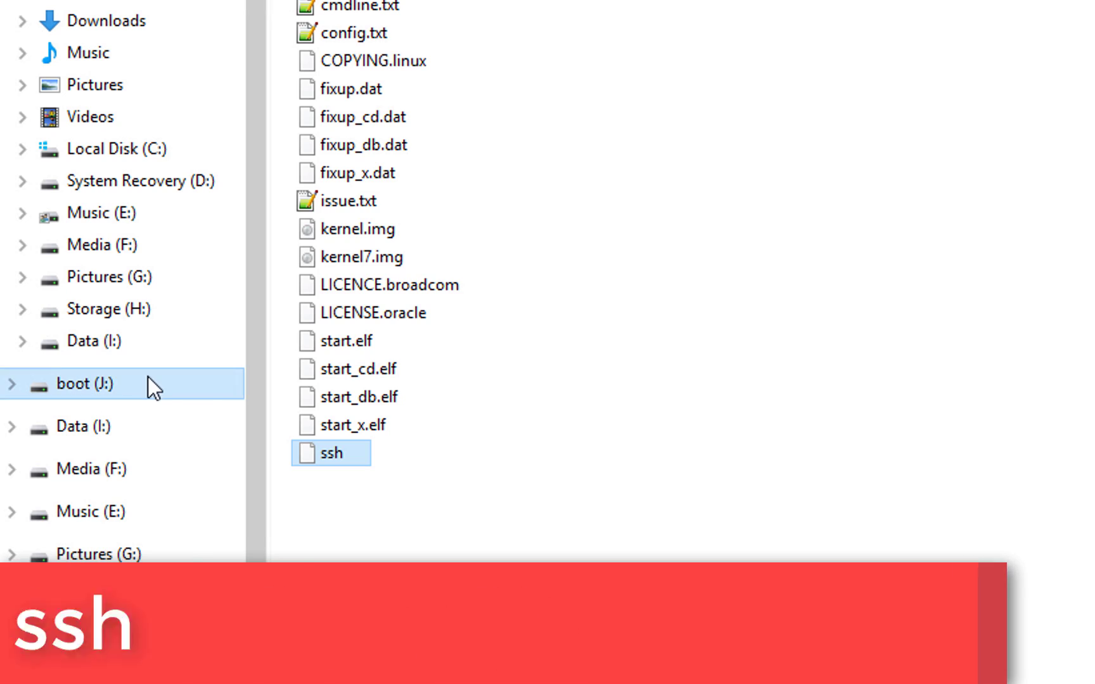
pyautogui.rightClick(148, 378)
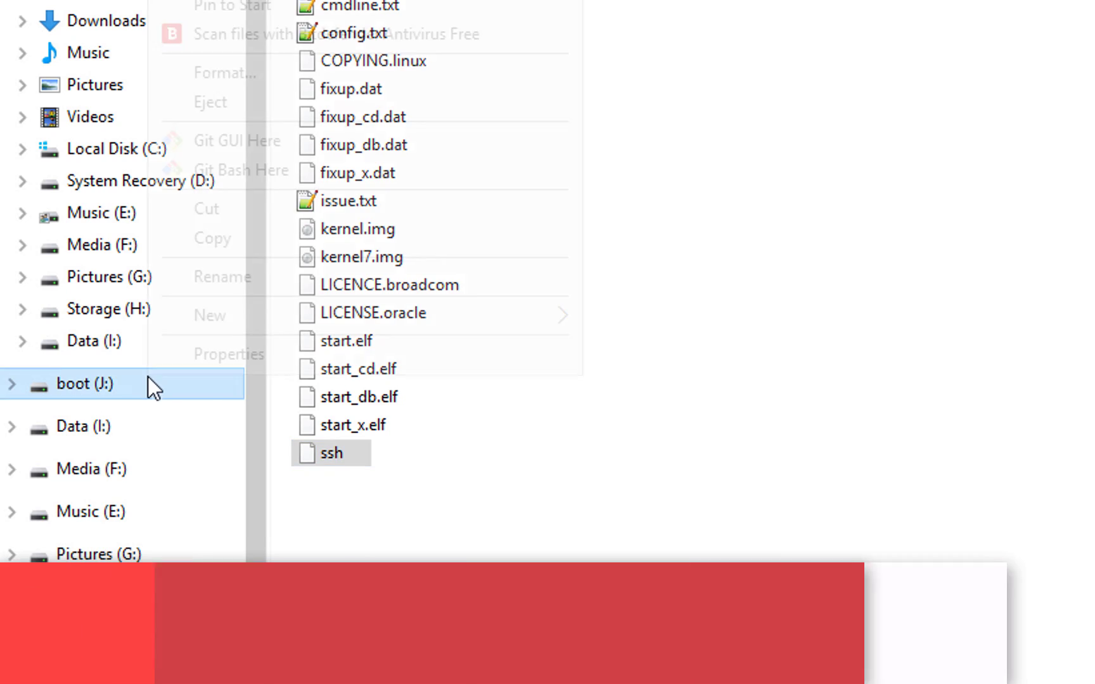
pyautogui.click(360, 101)
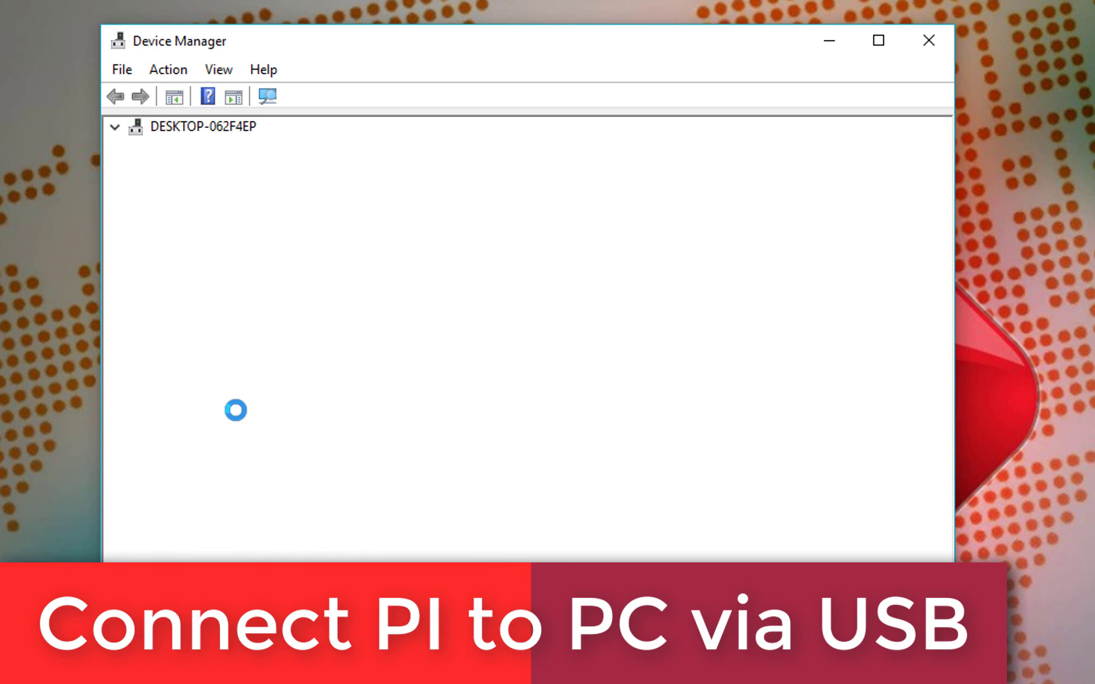
# Rescan hardware and select USB Ethernet/RNDIS Gadget #2 under Network adapters
pyautogui.click(135, 382)
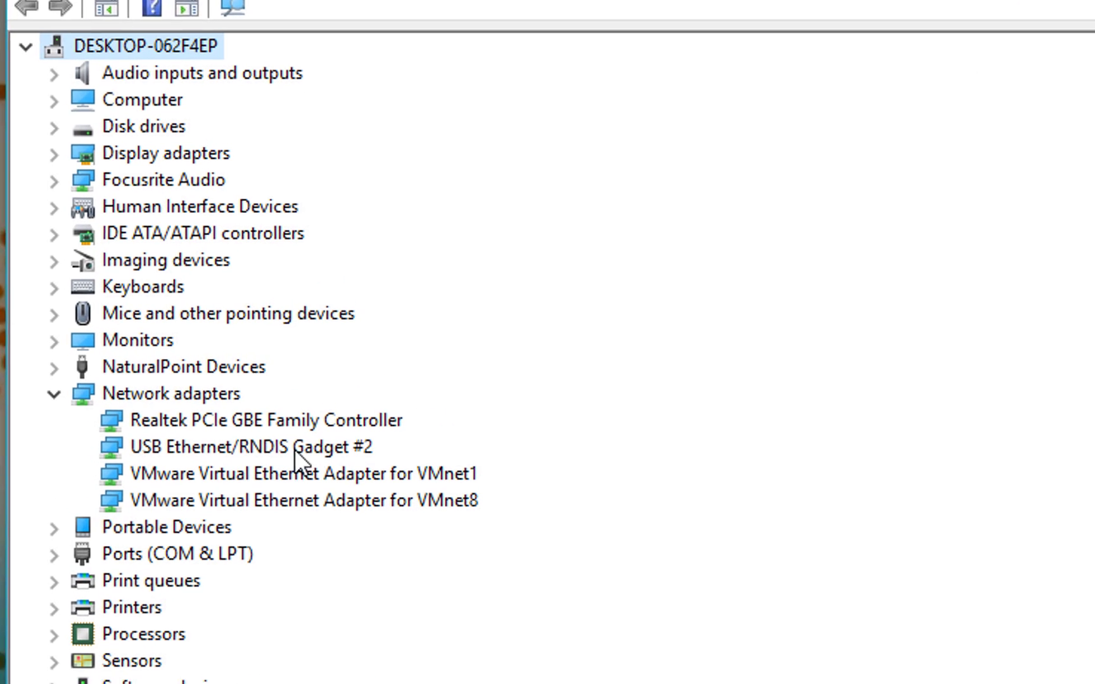
pyautogui.click(365, 454)
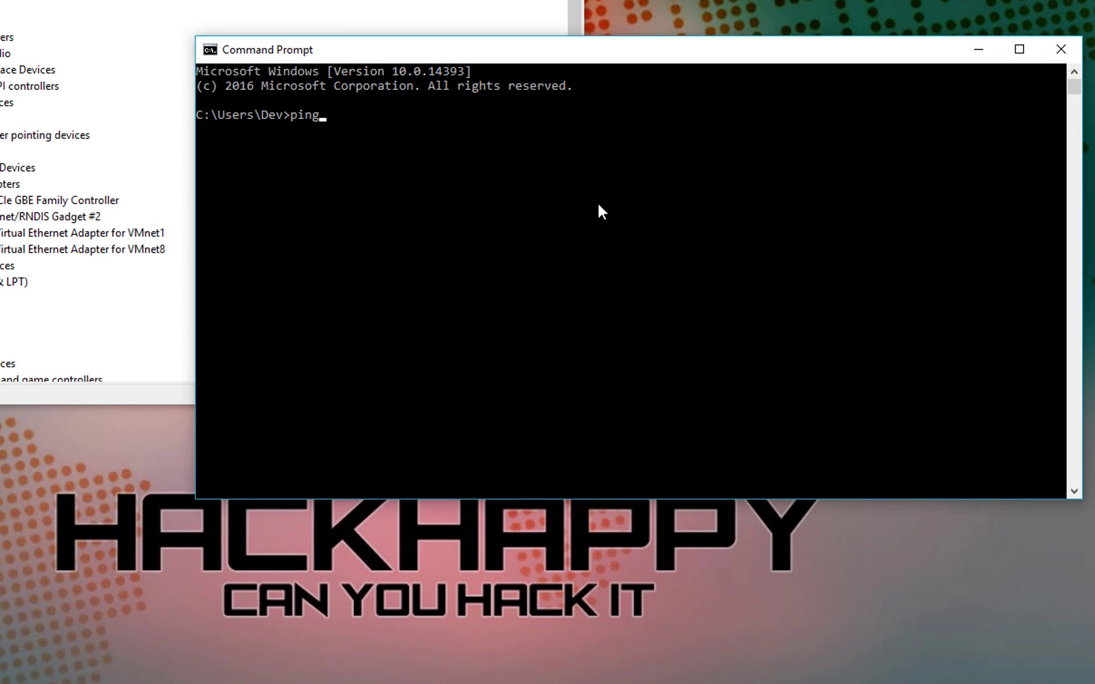
# Enter 'ping raspberrypi.local', correcting the mistyped host name, and run it
pyautogui.press('BackSpace')
pyautogui.write('sp')
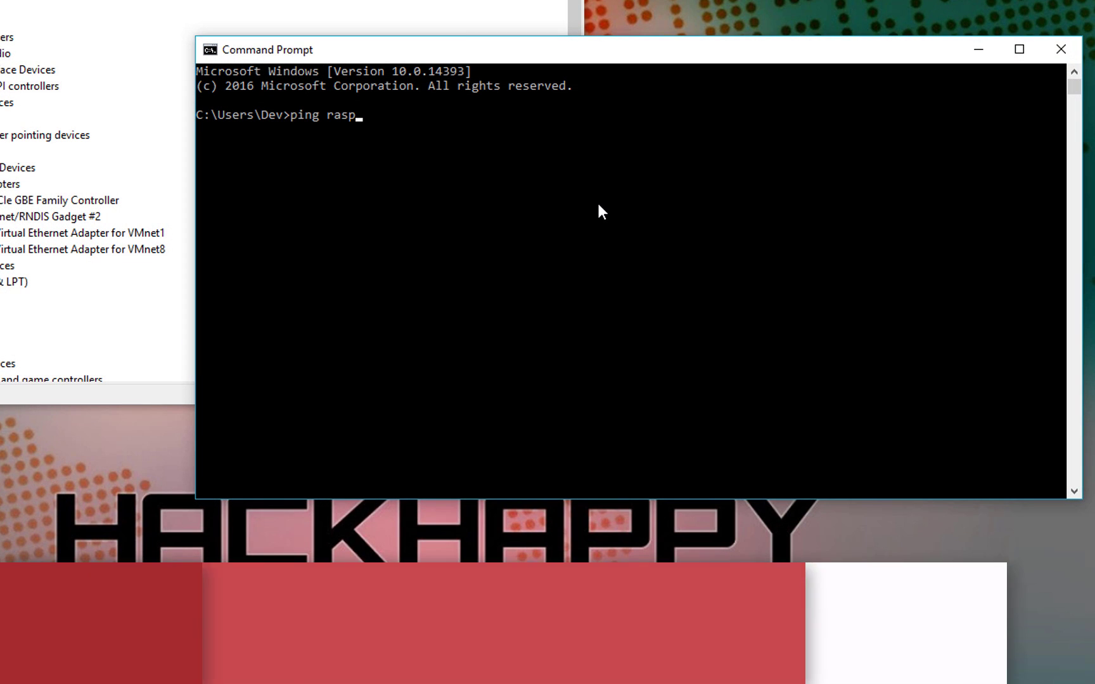
pyautogui.write('berry')
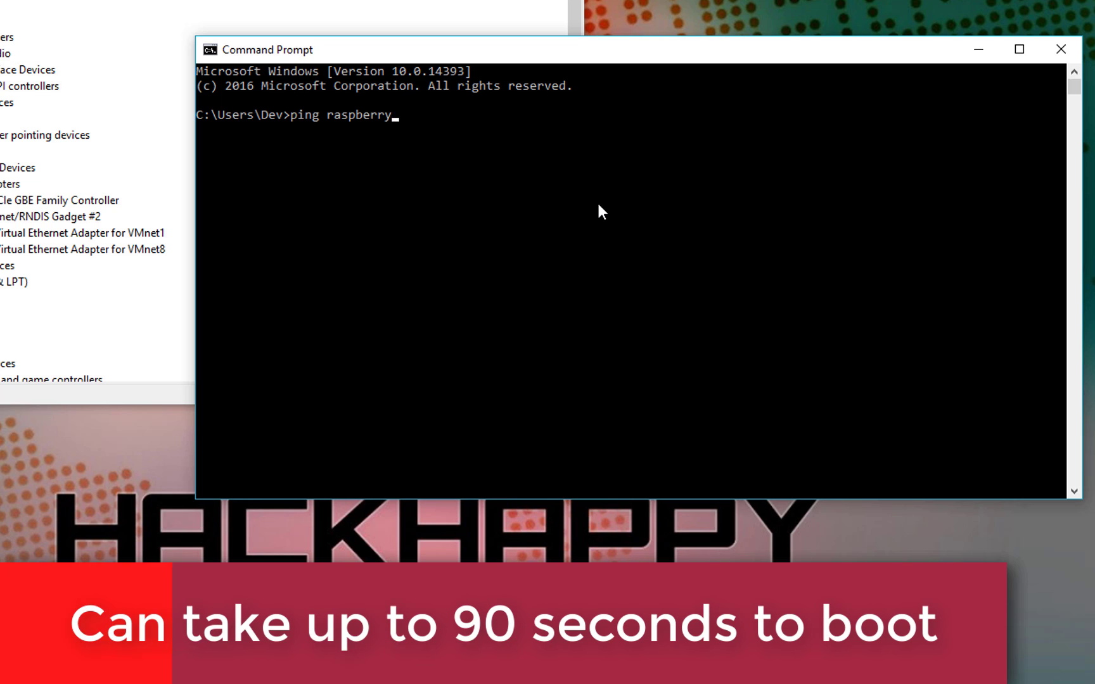
pyautogui.write('pi.l')
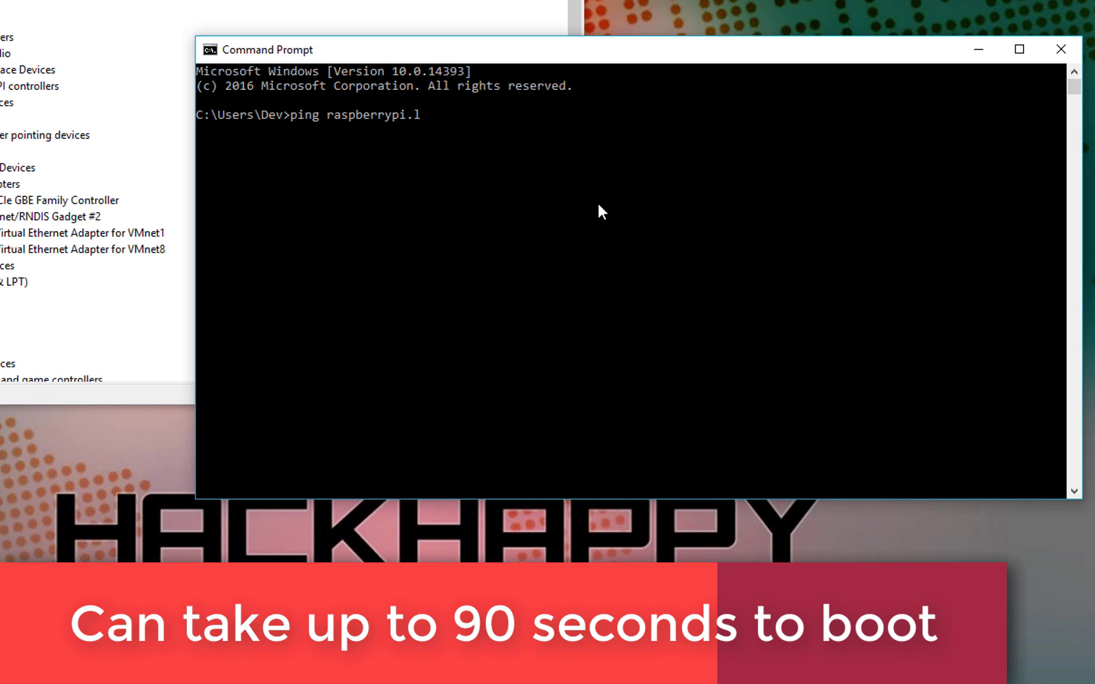
pyautogui.write('caloca')
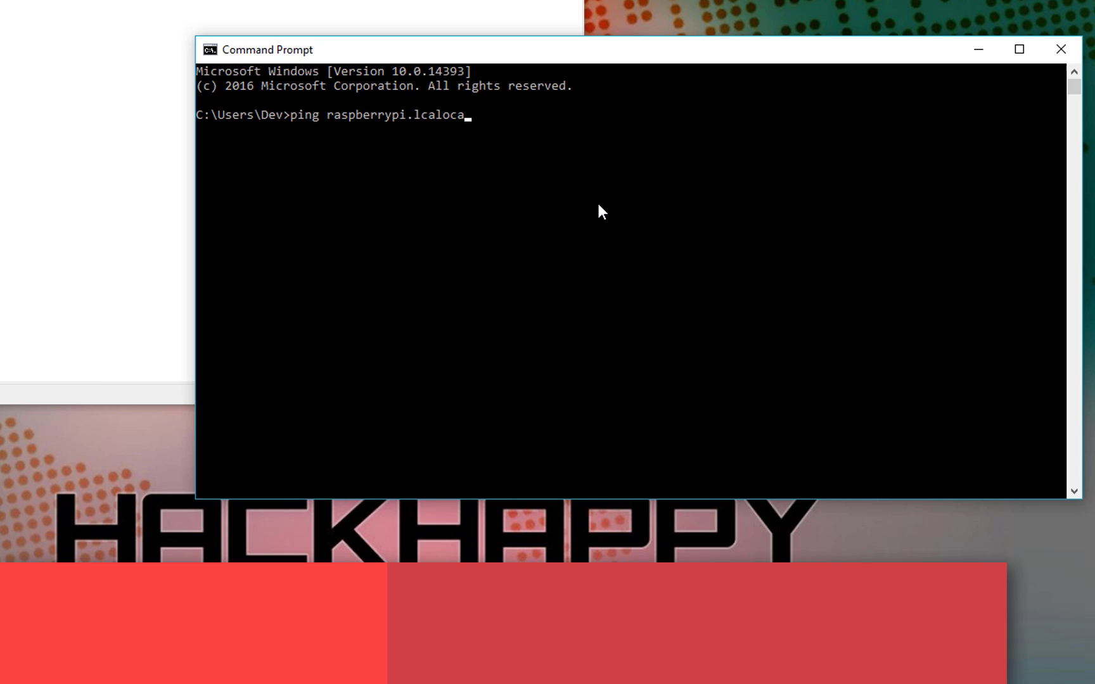
pyautogui.press('BackSpace')
pyautogui.press('BackSpace')
pyautogui.press('BackSpace')
pyautogui.press('BackSpace')
pyautogui.press('BackSpace')
pyautogui.press('BackSpace')
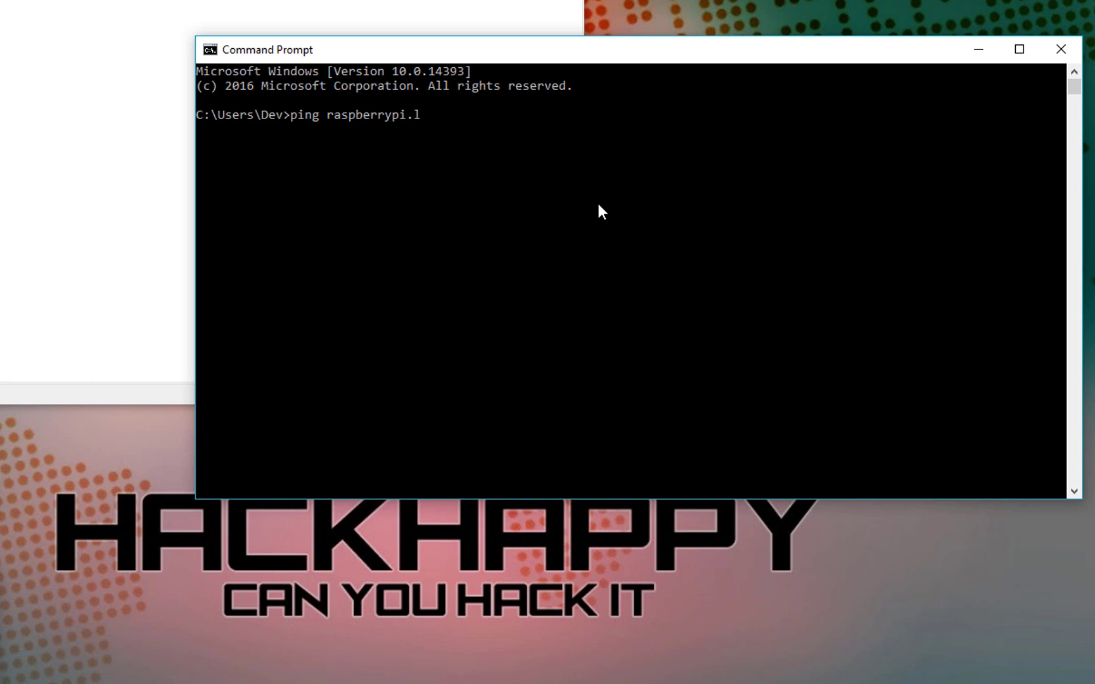
pyautogui.write('cal')
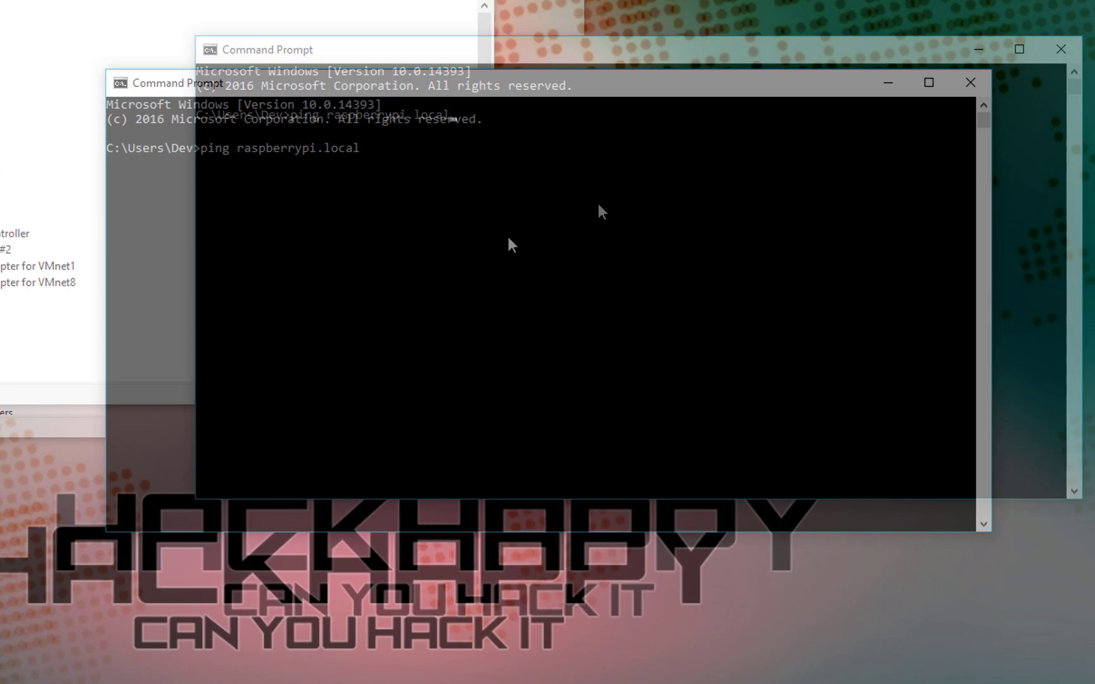
pyautogui.press('Up')
pyautogui.press('Return')
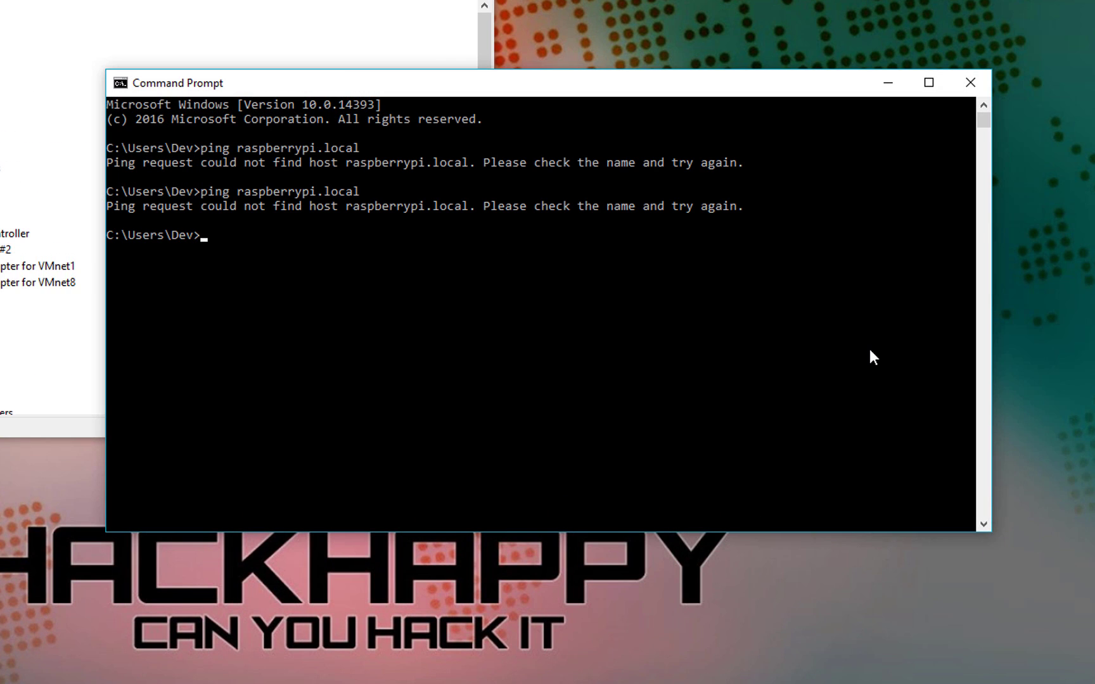
# Rerun the ping until raspberrypi.local returns four replies with 0% loss
pyautogui.press('Up')
pyautogui.press('Return')
pyautogui.click(377, 327)
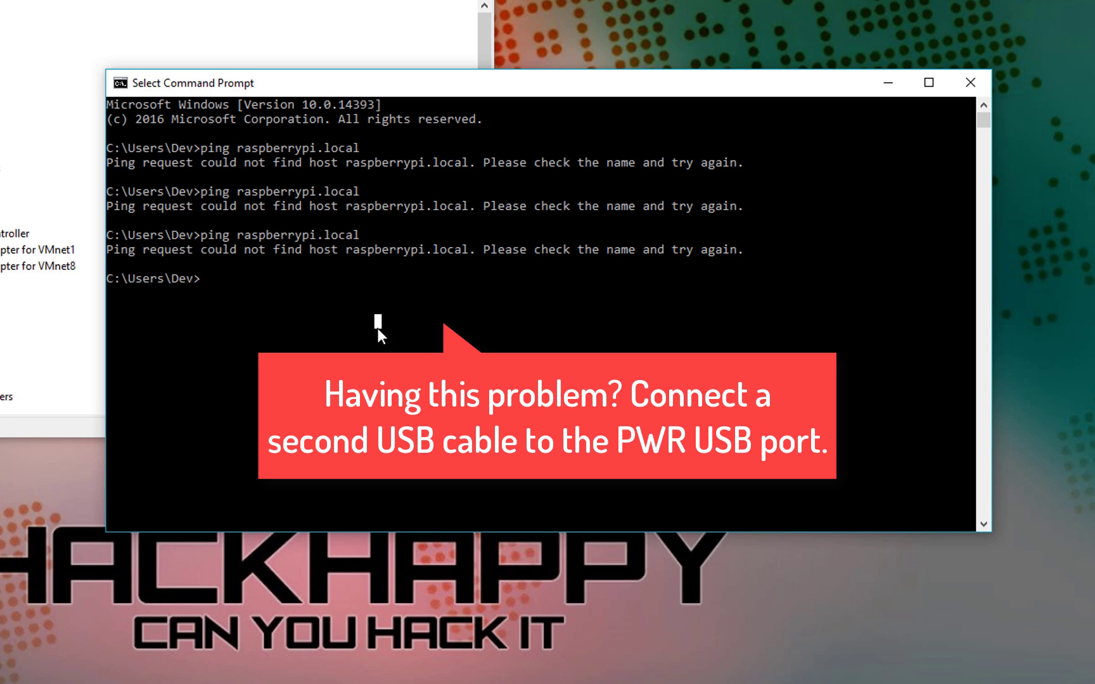
pyautogui.press('Up')
pyautogui.press('Return')
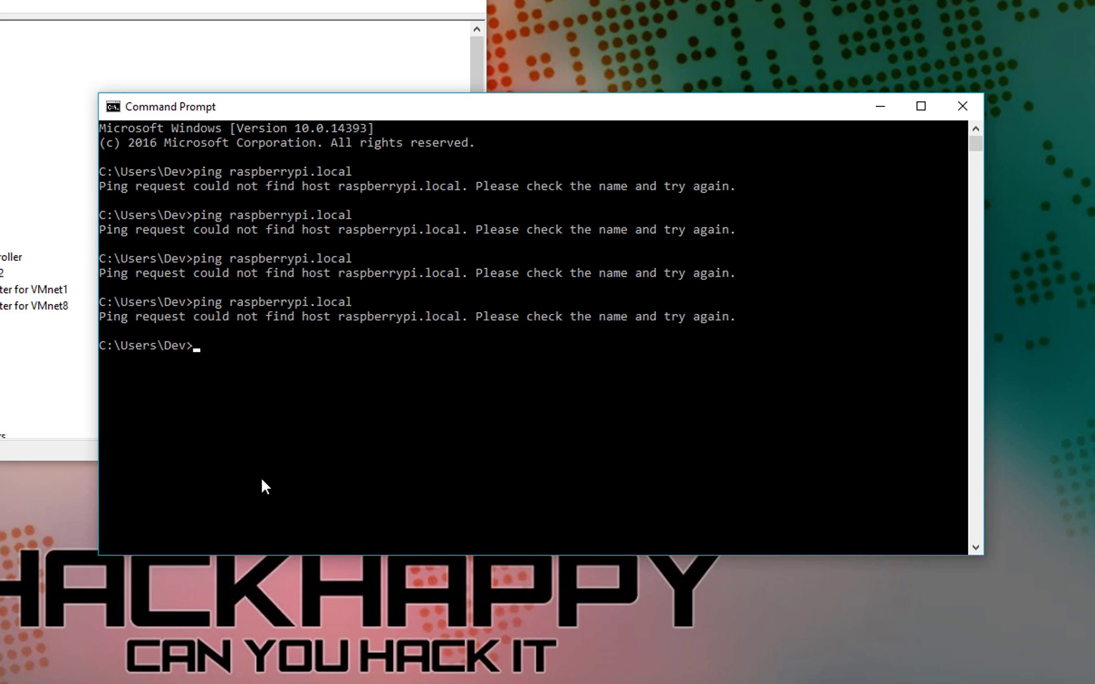
pyautogui.press('Up')
pyautogui.press('Return')
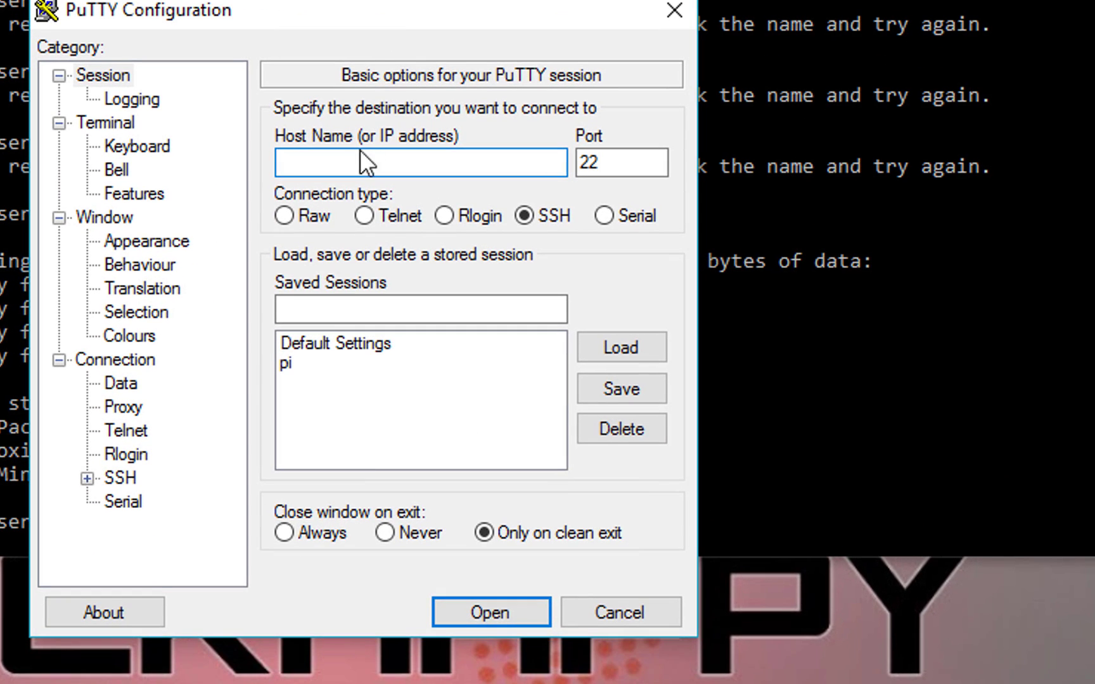
# Load the saved 'pi' session, verify host raspberrypi.local on port 22, and connect
pyautogui.click(304, 364)
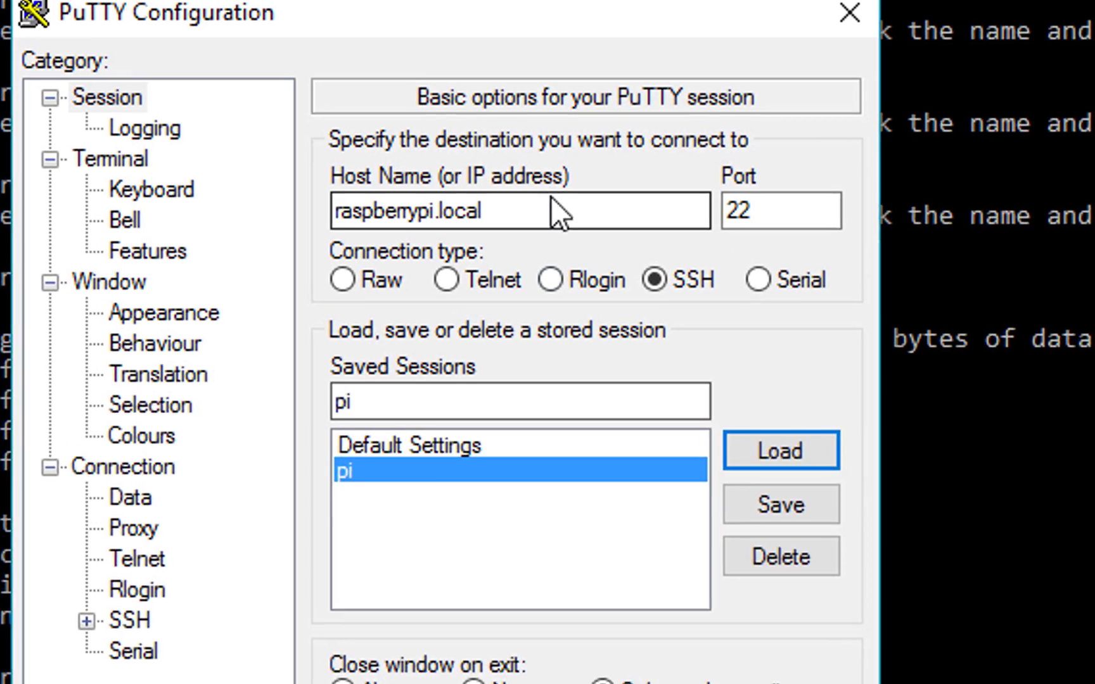
pyautogui.click(684, 283)
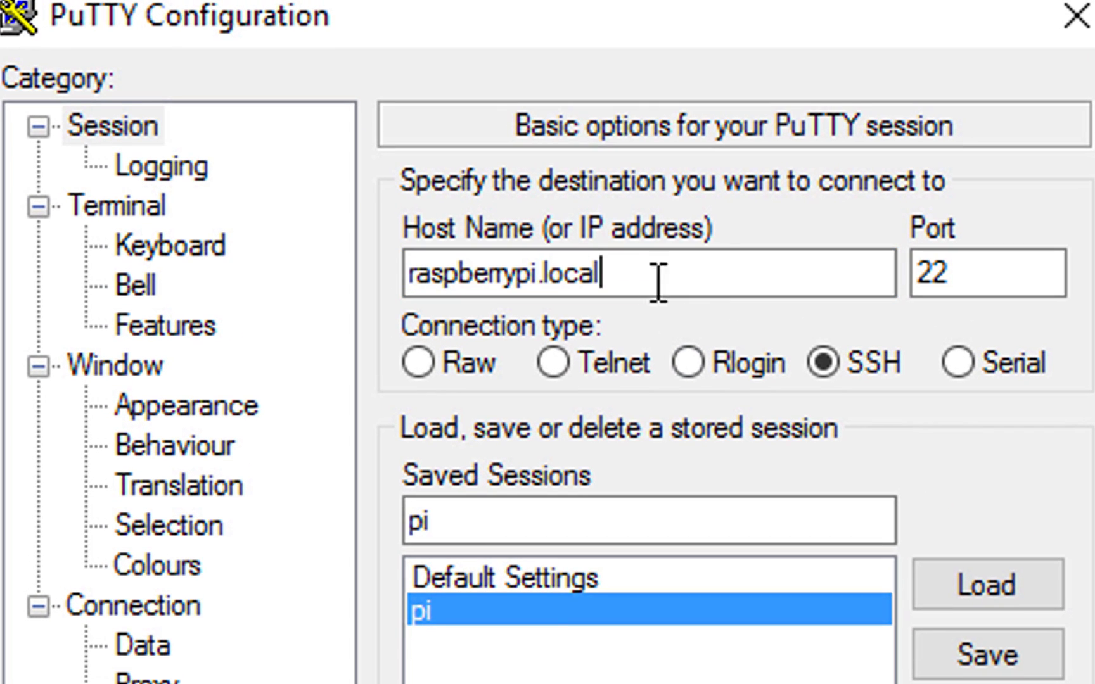
pyautogui.moveTo(658, 280); pyautogui.dragTo(269, 333)
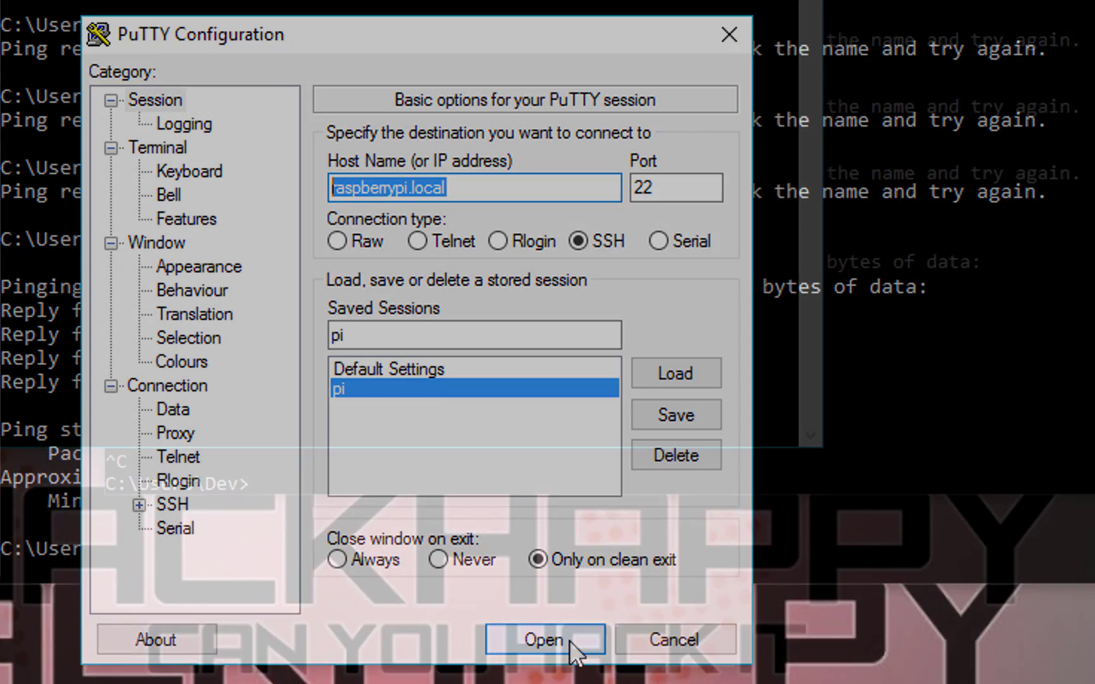
pyautogui.click(564, 639)
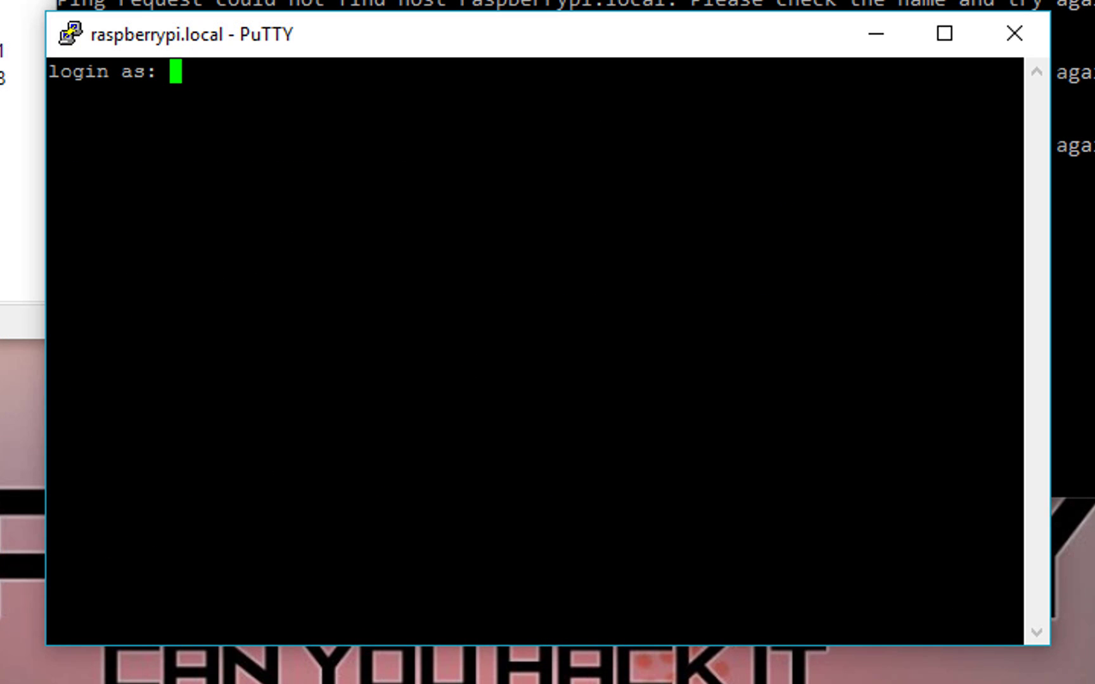